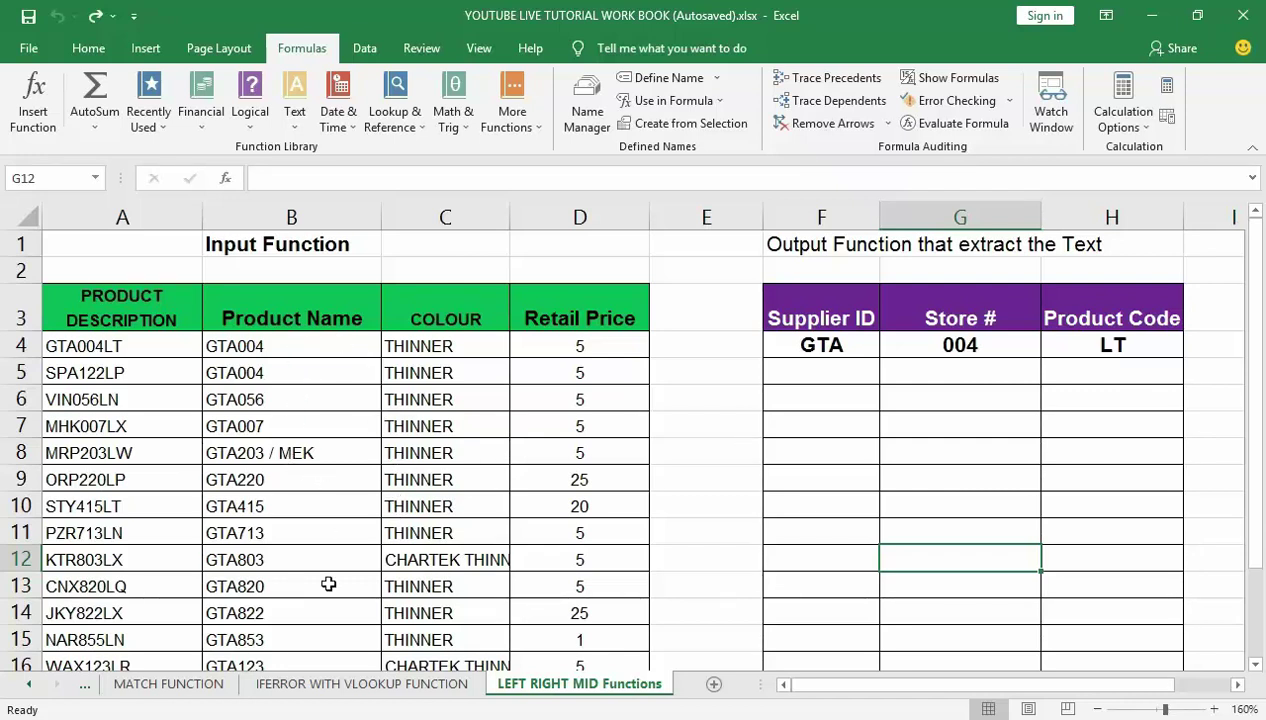
Step: View the IFERROR WITH VLOOKUP FUNCTION sheet and return to the LEFT RIGHT MID Functions sheet
left_click(331, 690)
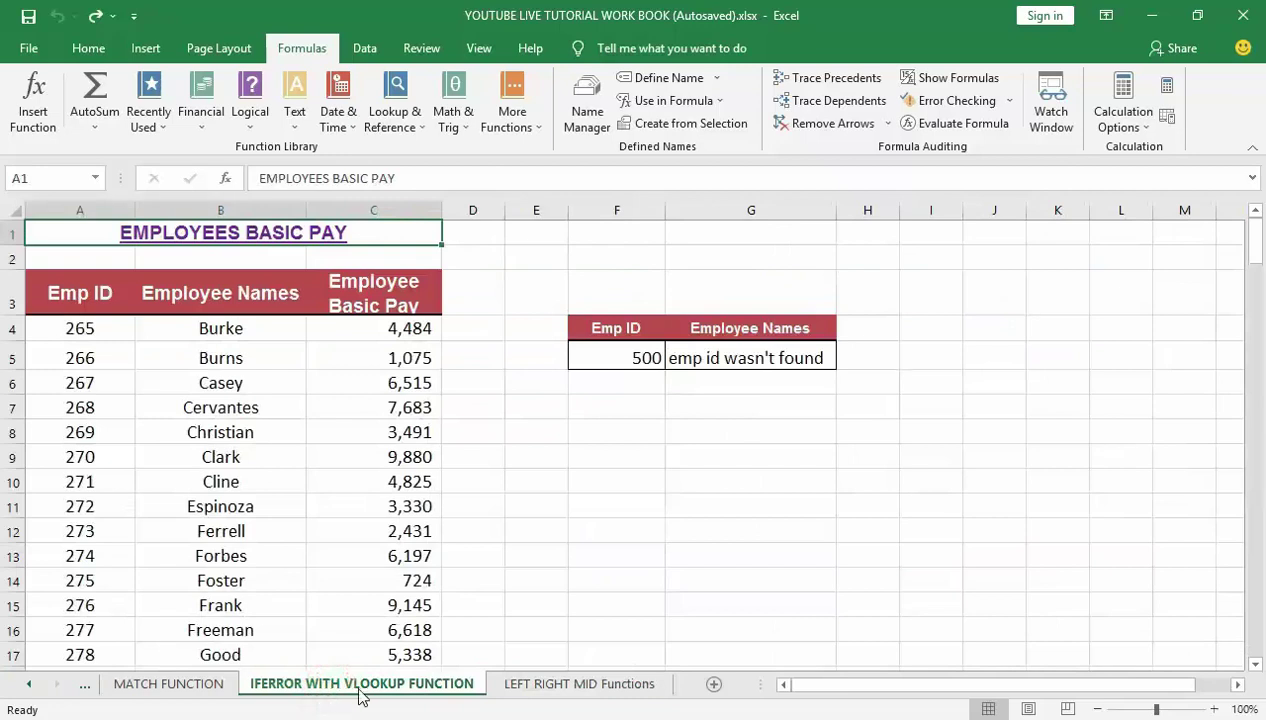
left_click(537, 686)
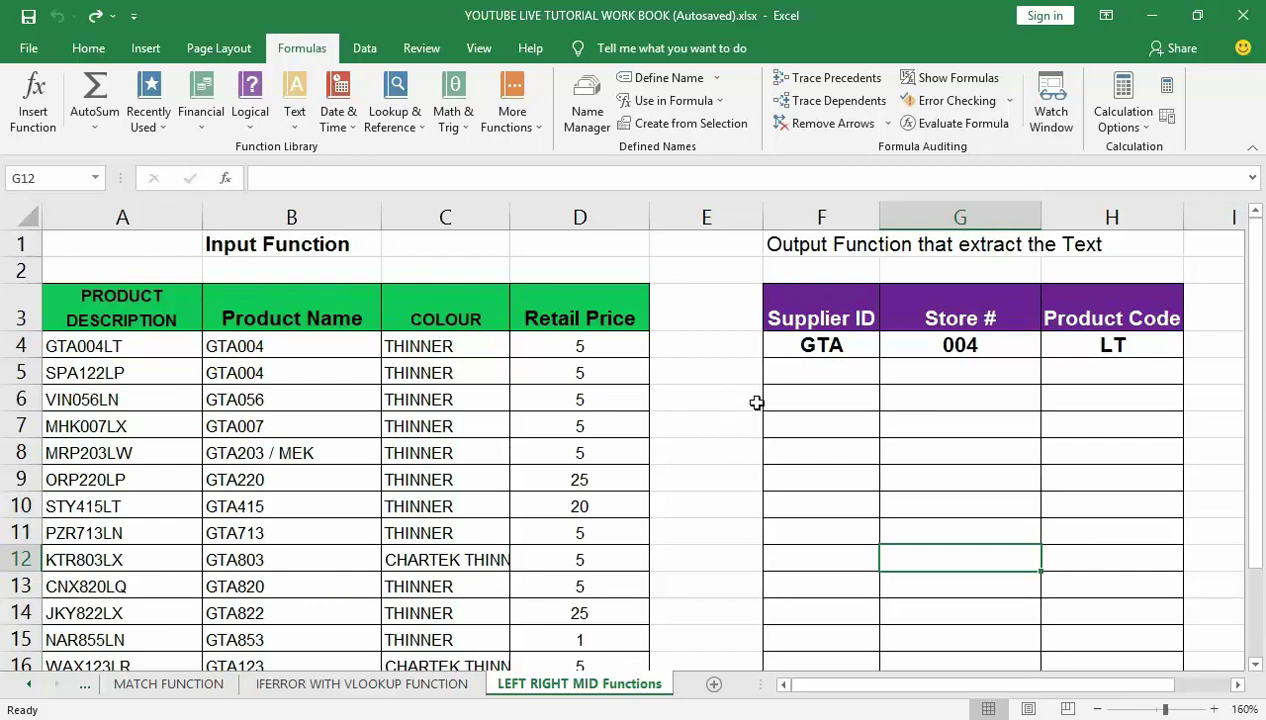
Step: Start a LEFT function from the text functions in the Supplier ID cell F5
left_click(826, 372)
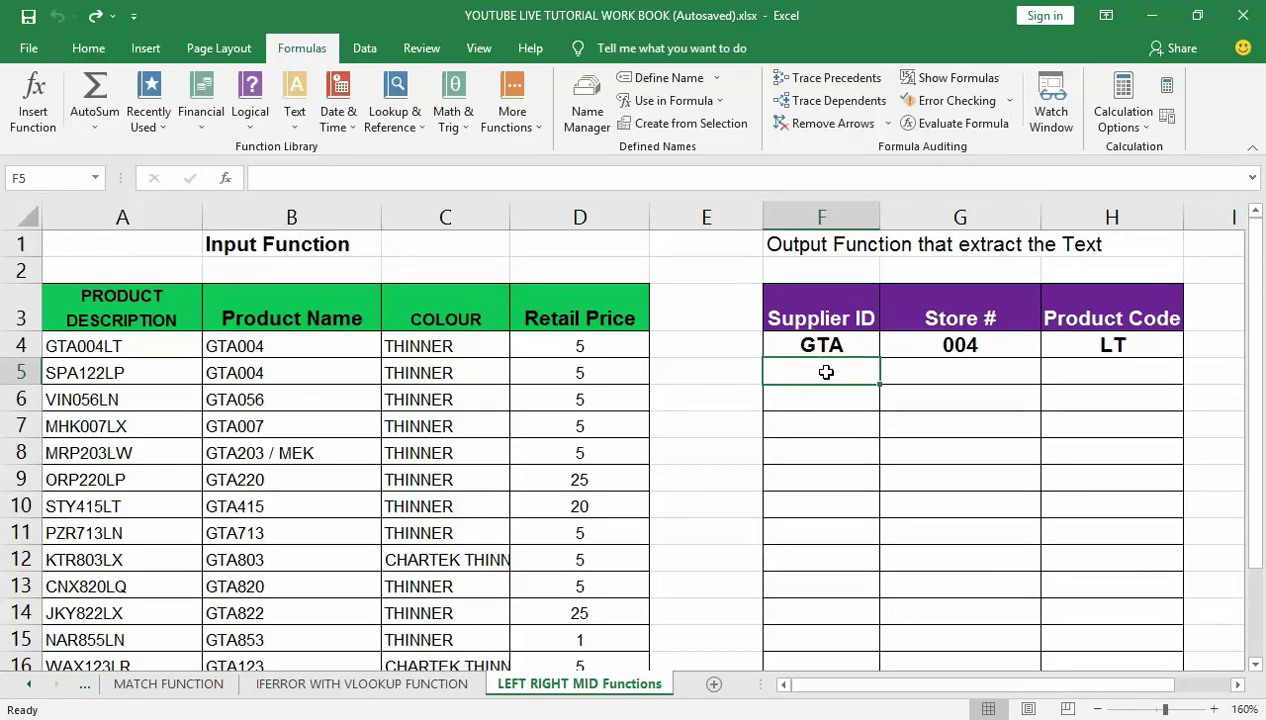
left_click(250, 49)
left_click(289, 52)
left_click(297, 110)
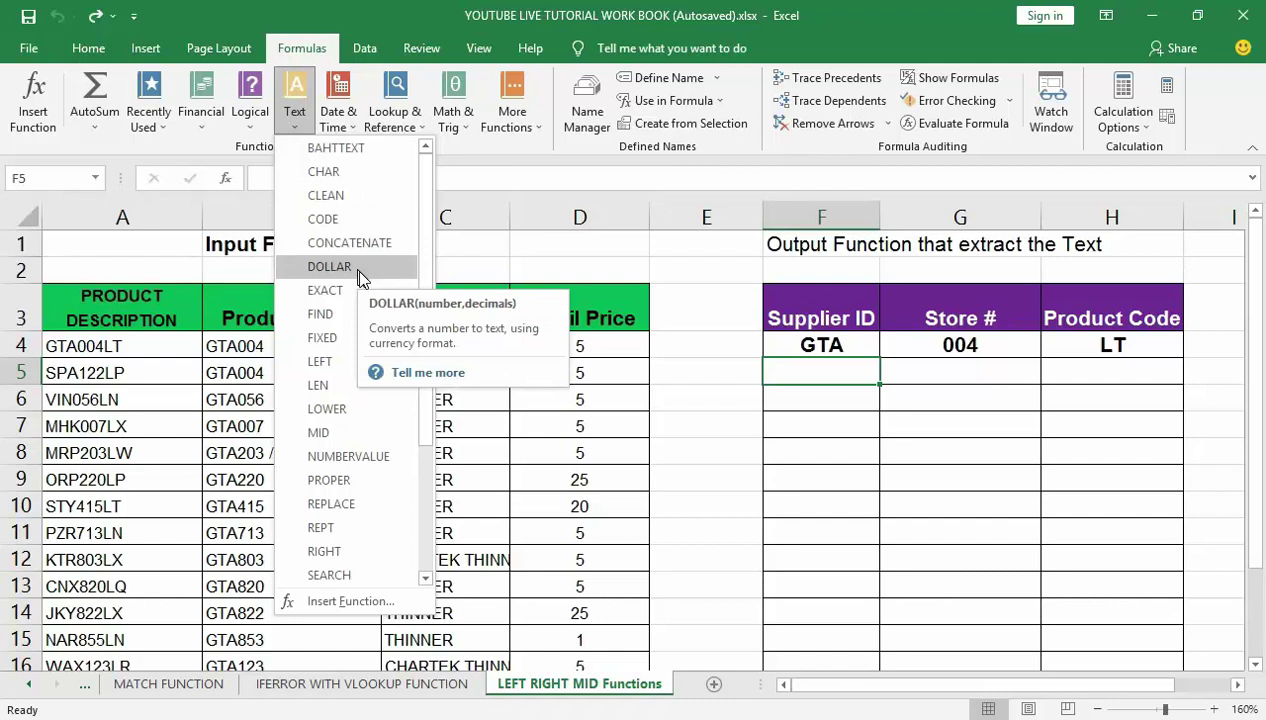
left_click(330, 363)
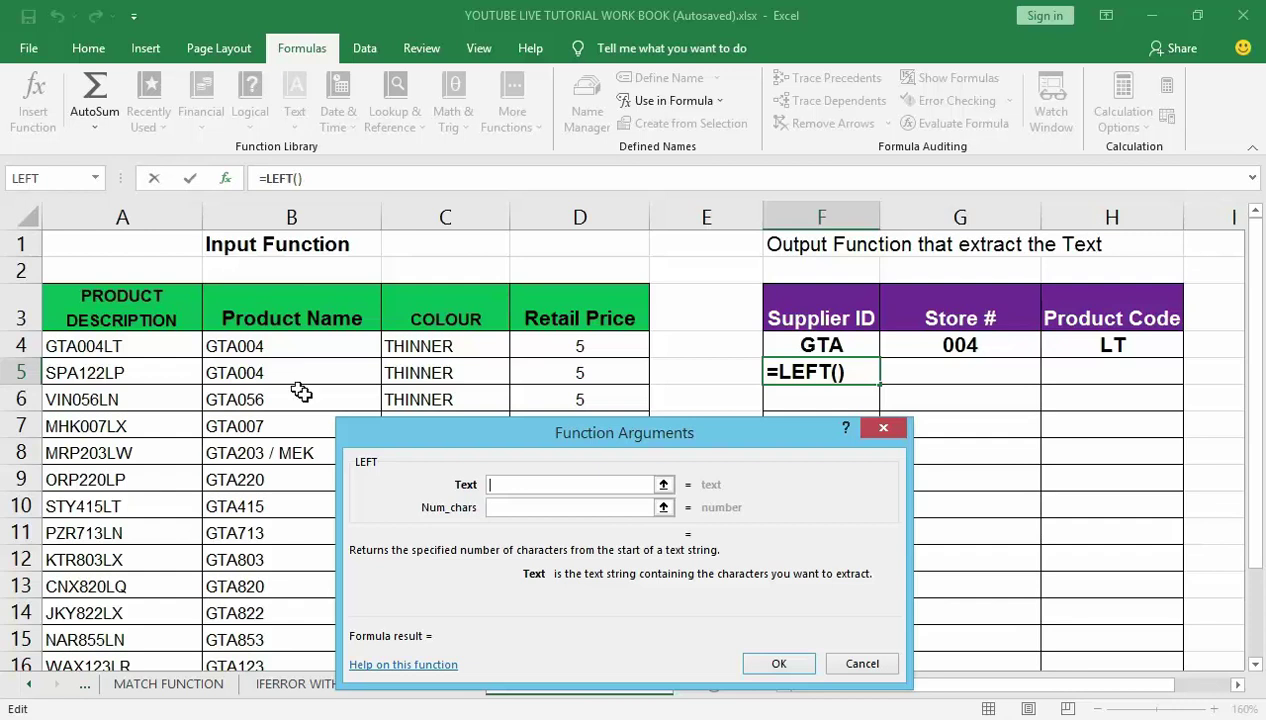
left_click(495, 507)
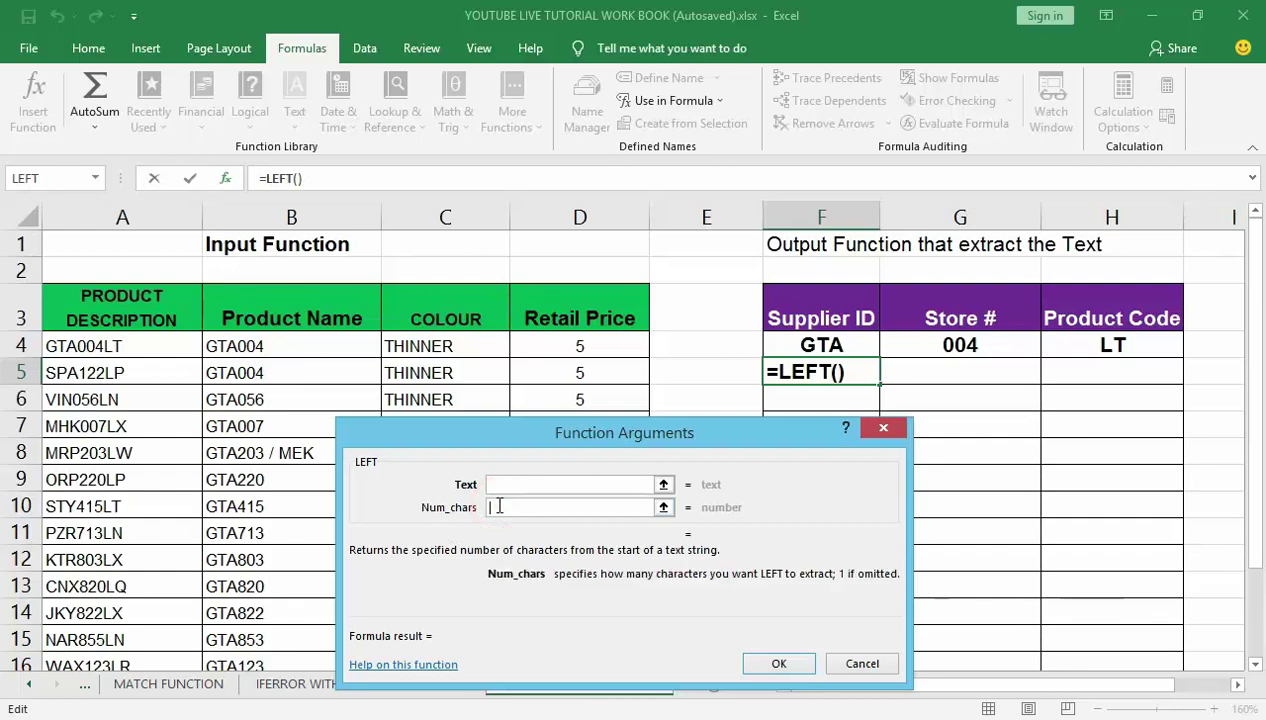
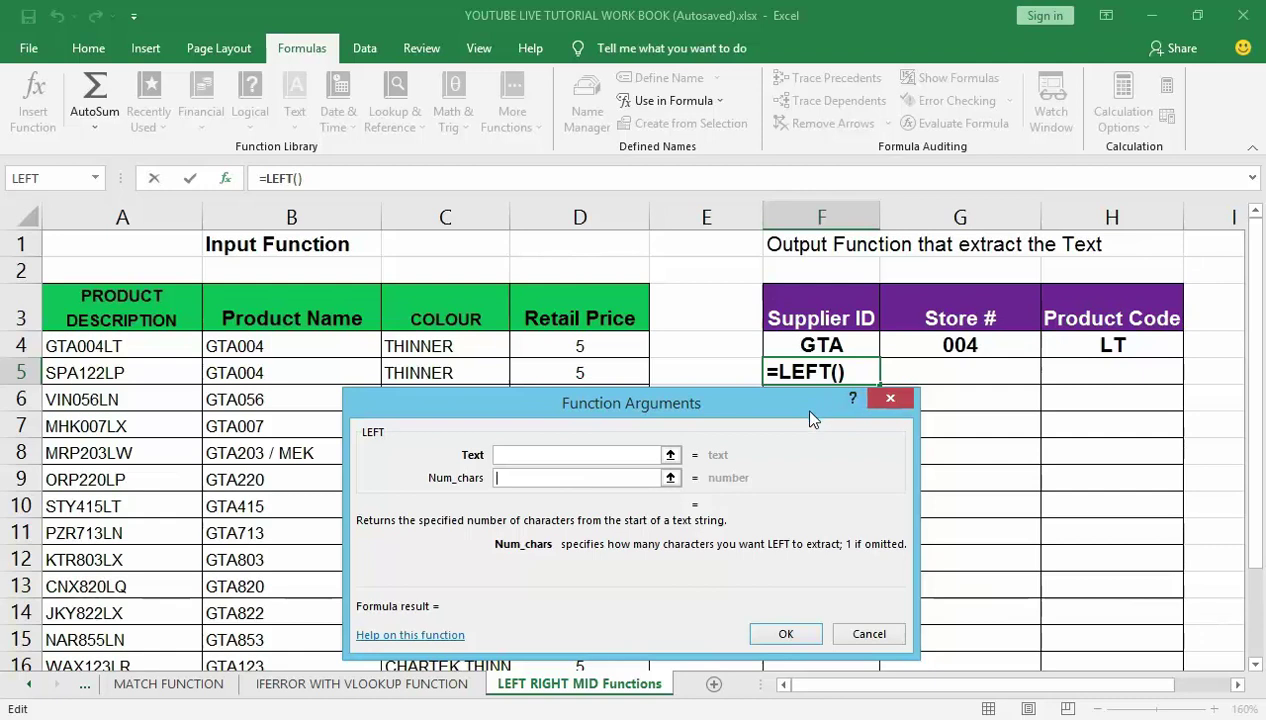
left_click(127, 372)
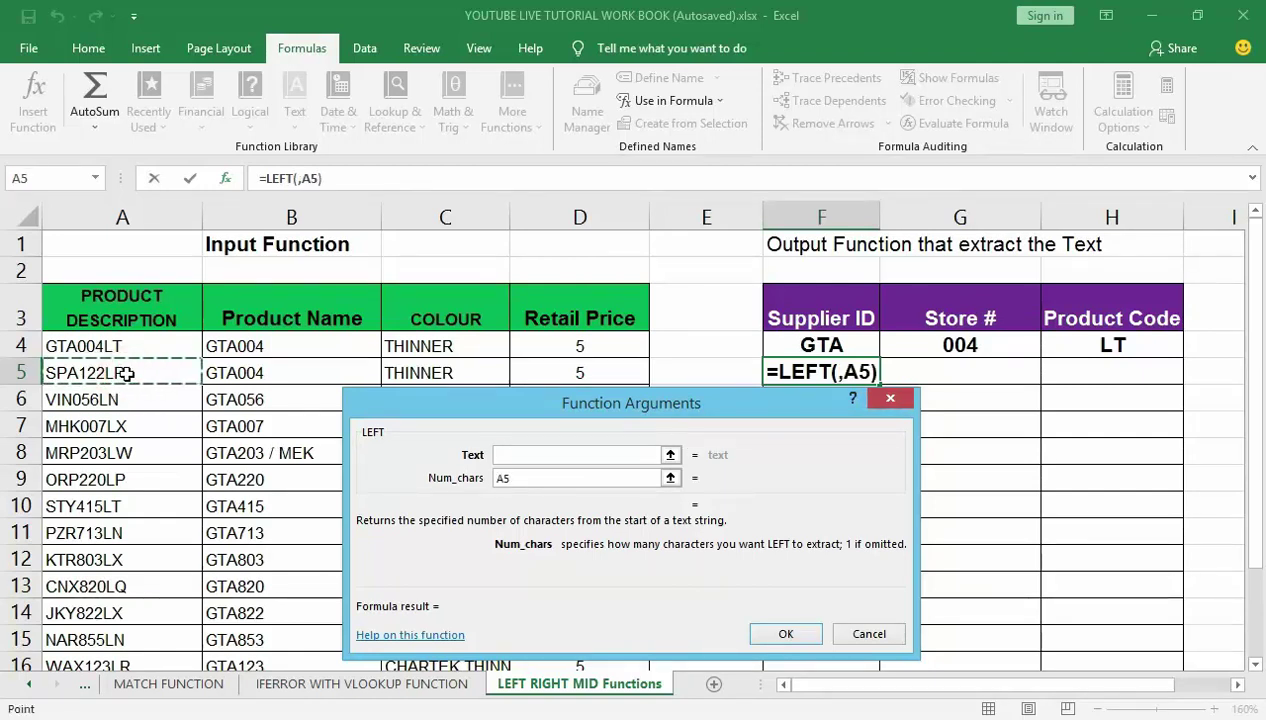
key("BackSpace")
key("BackSpace")
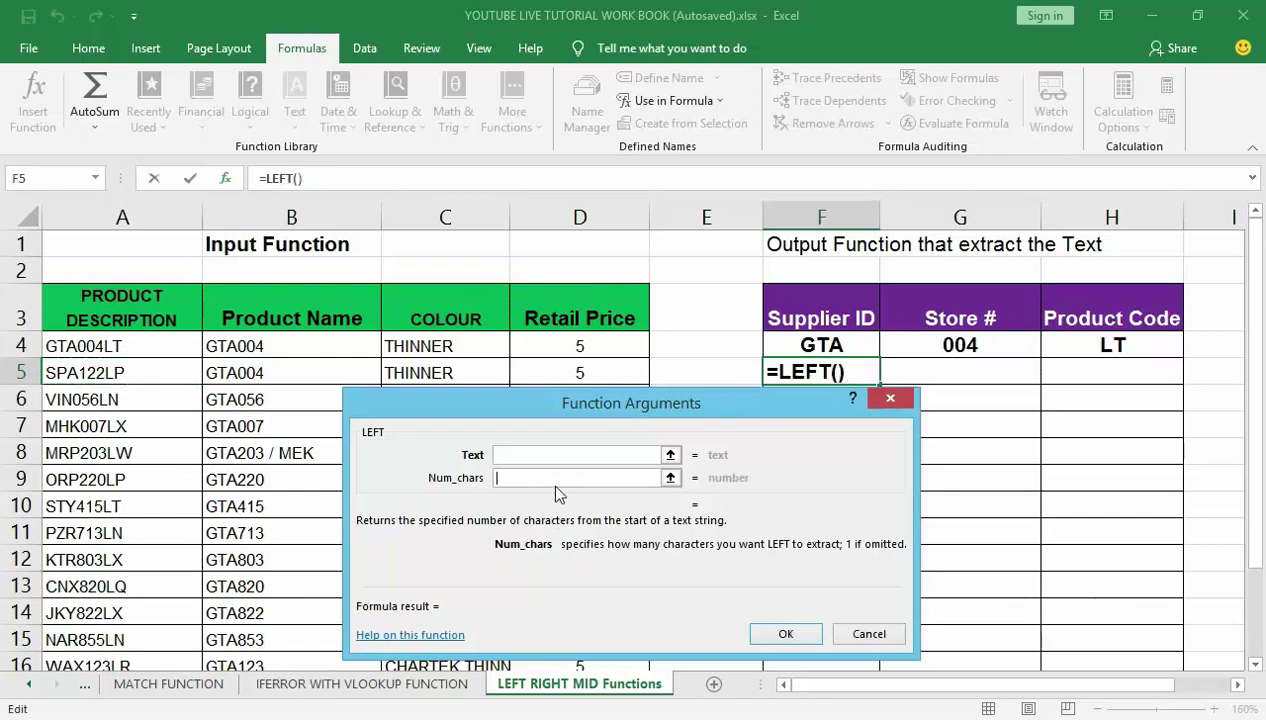
Step: Complete the LEFT function in F5 with A5 as the text and 3 as the number of characters
left_click(559, 455)
left_click(108, 372)
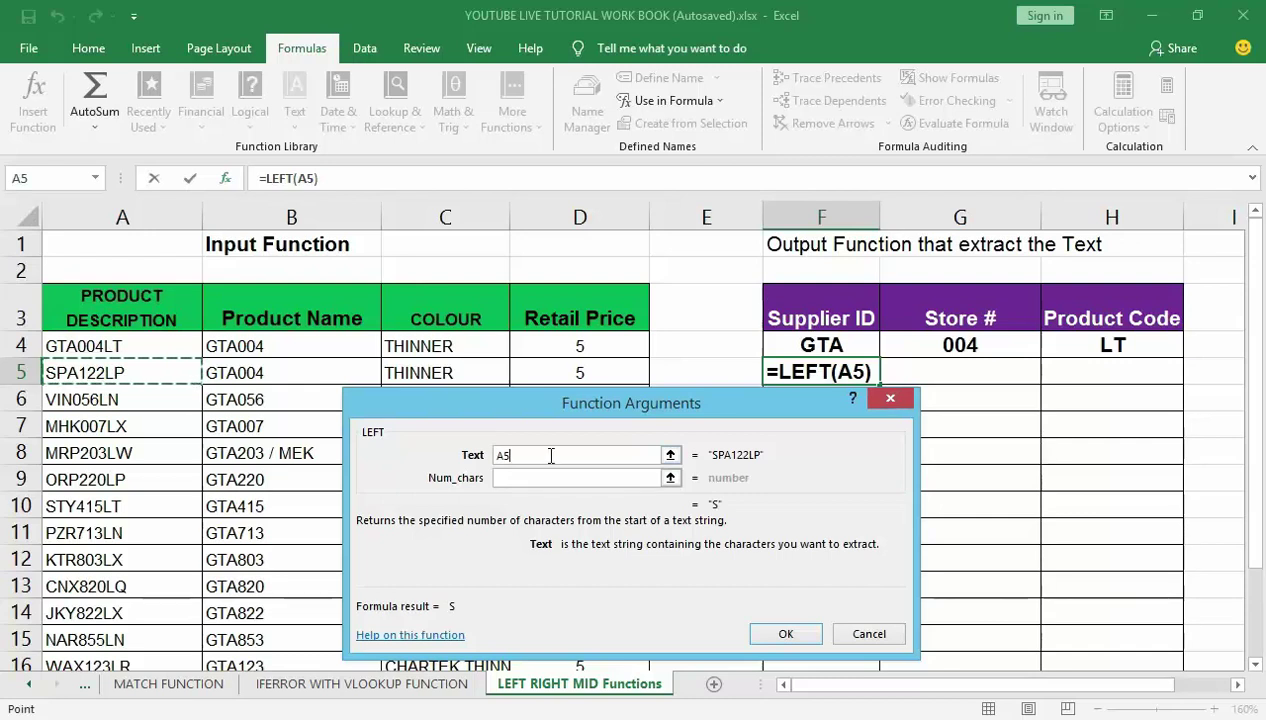
left_click(598, 479)
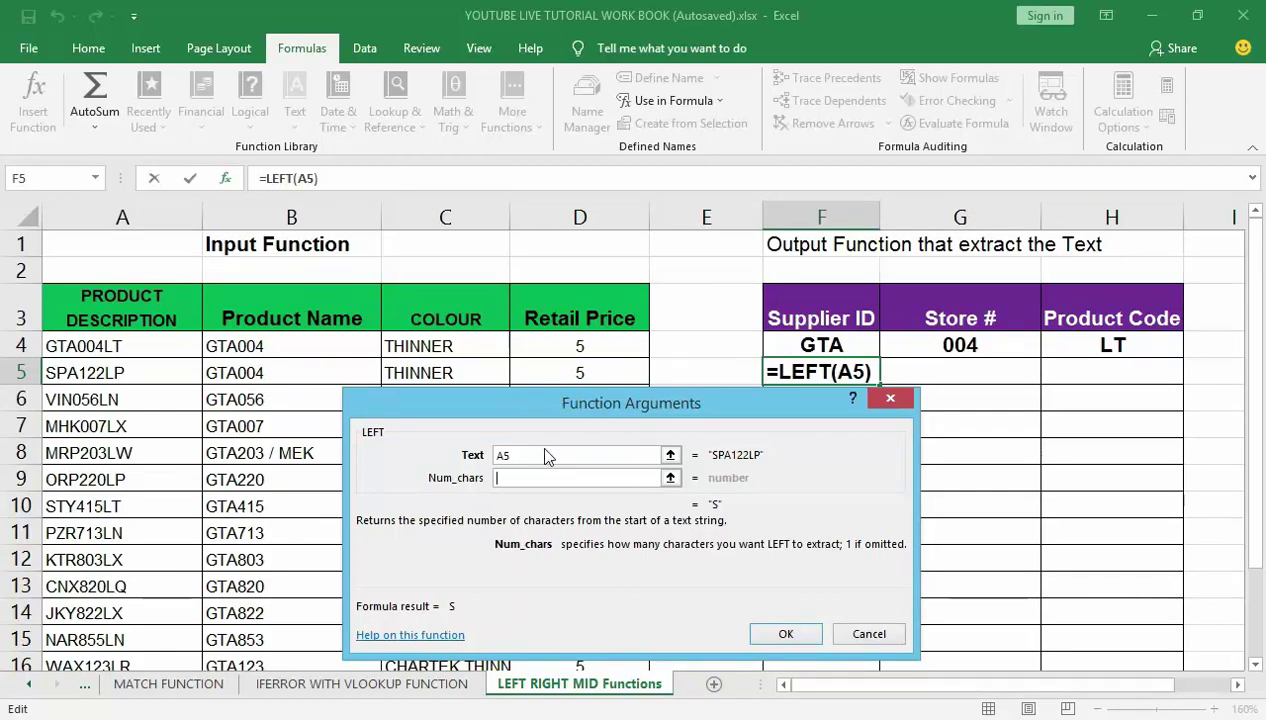
type("3")
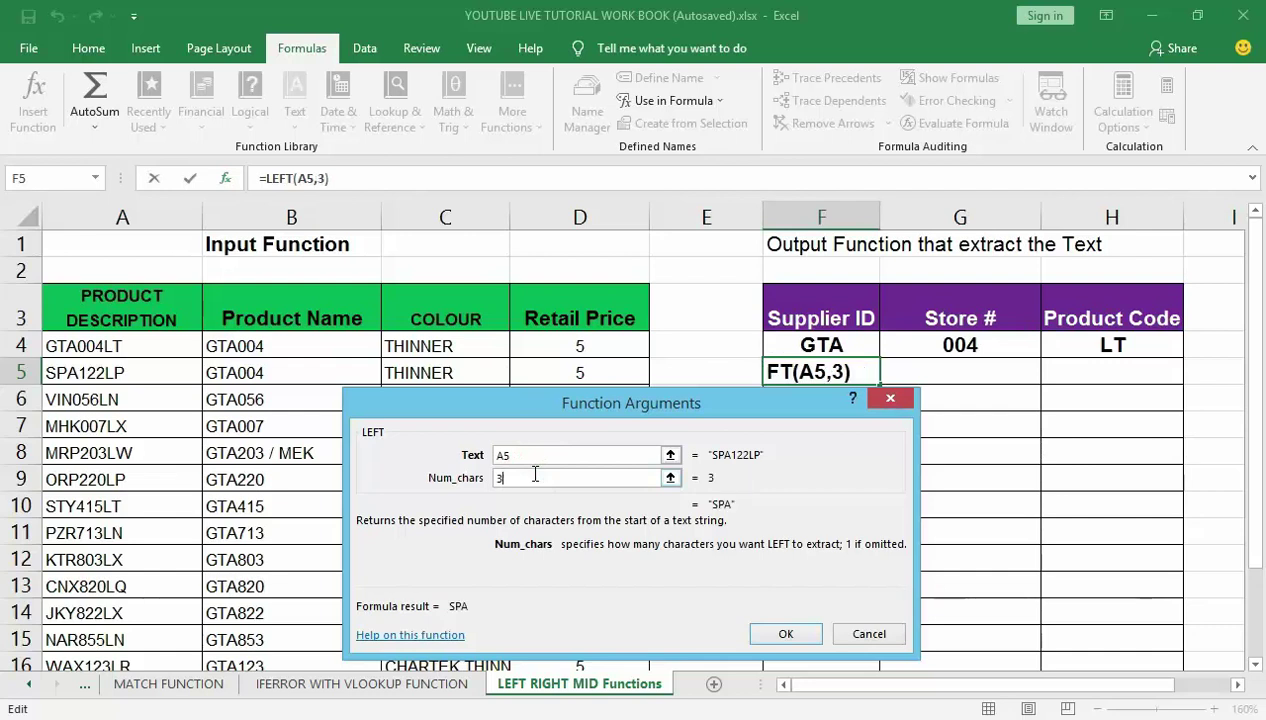
left_click(779, 631)
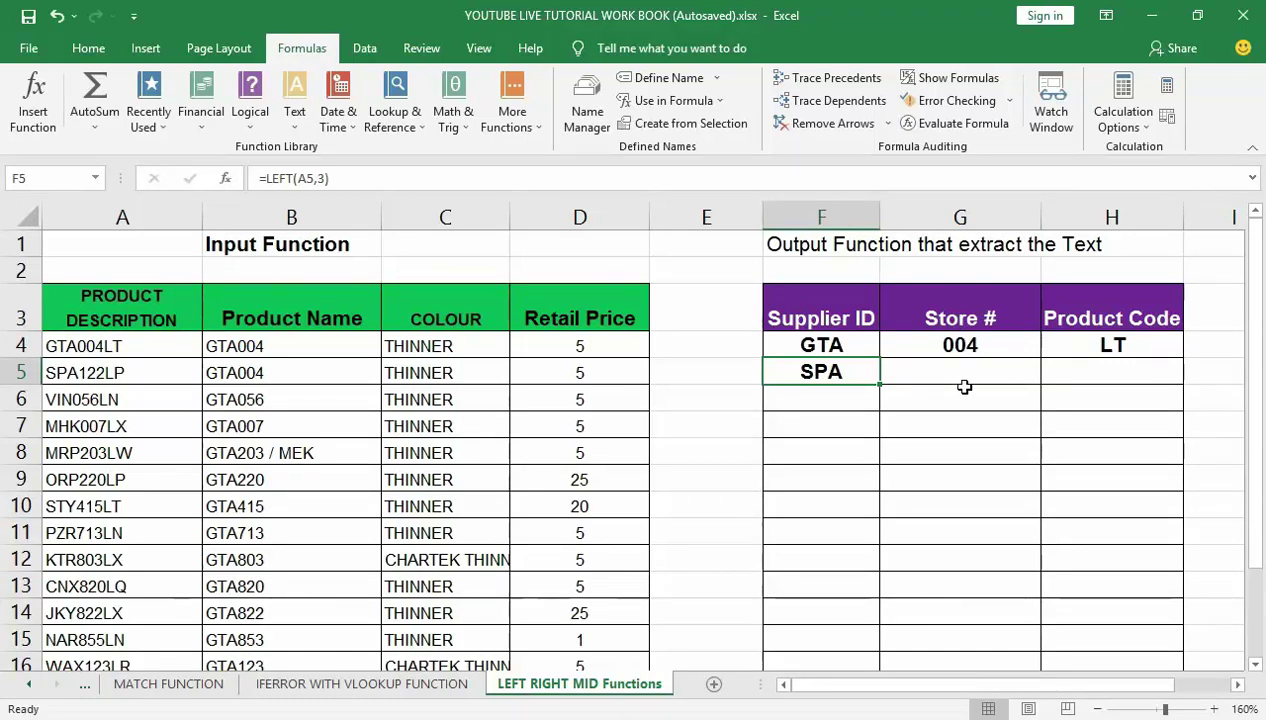
Step: Extract the product code in H5 with the RIGHT function, using A5 as the text and 2 as the number of characters
left_click(1098, 373)
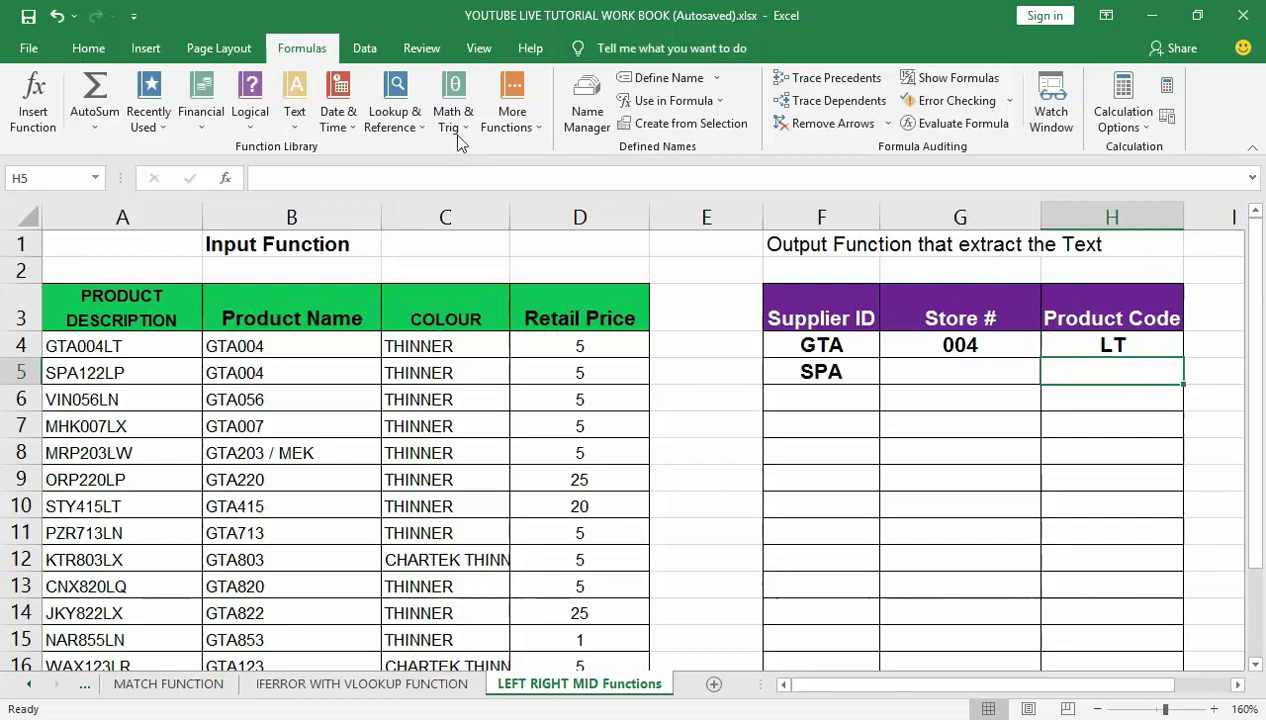
left_click(299, 101)
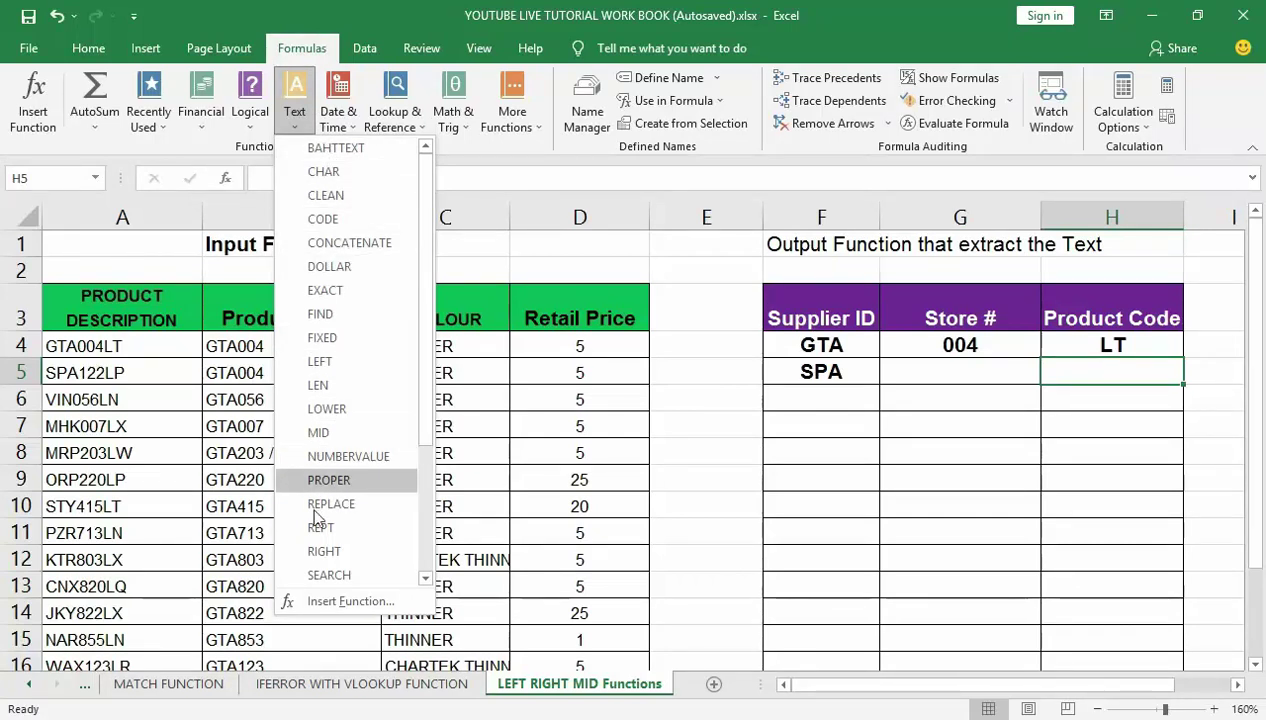
left_click(314, 552)
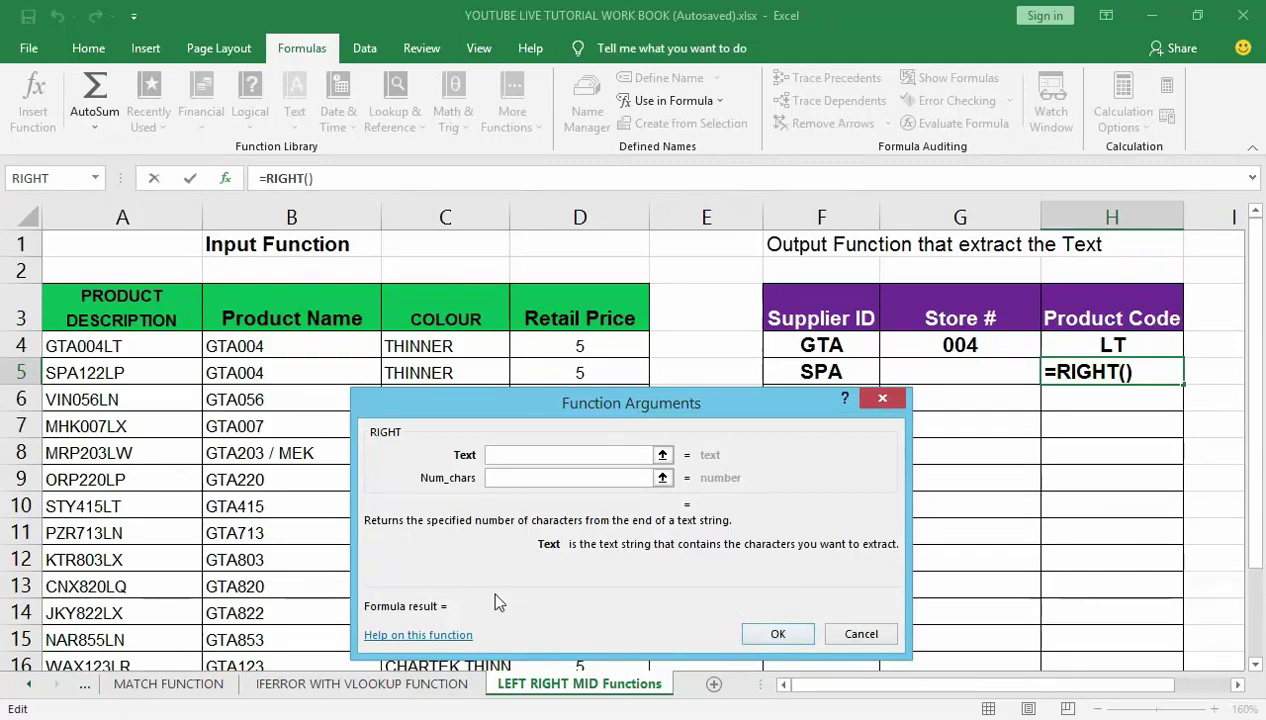
left_click(116, 374)
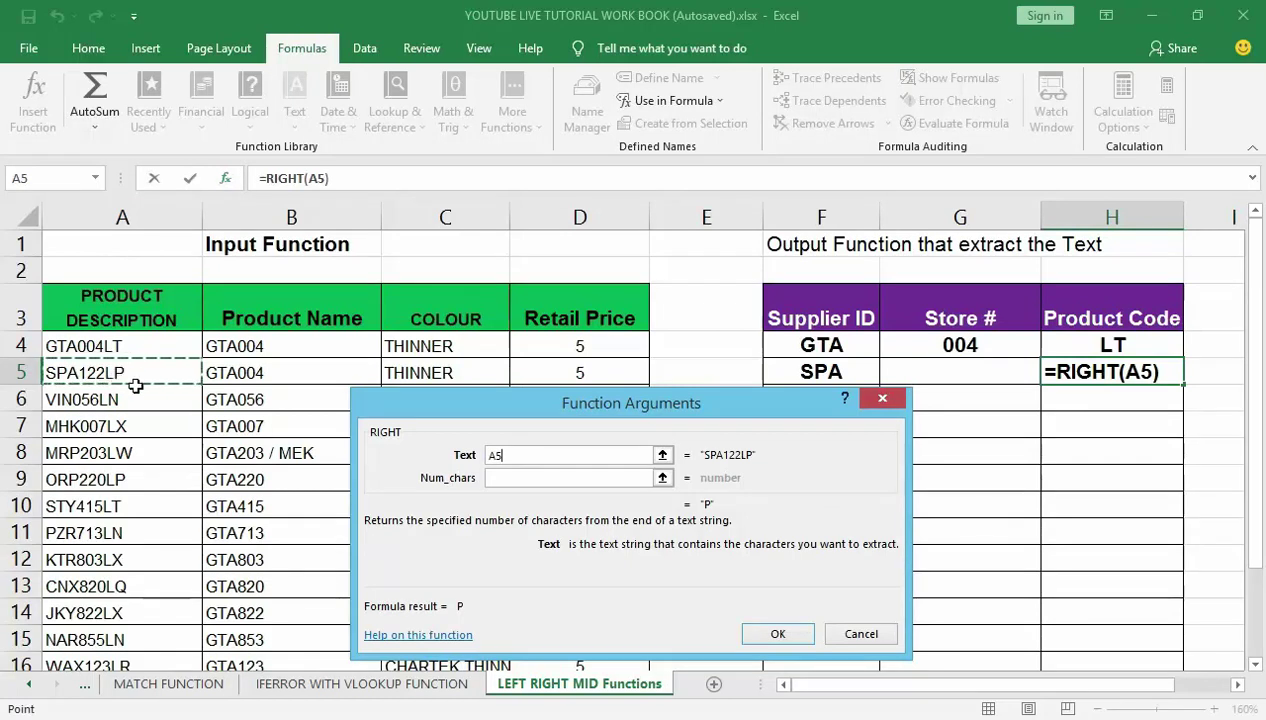
left_click(501, 479)
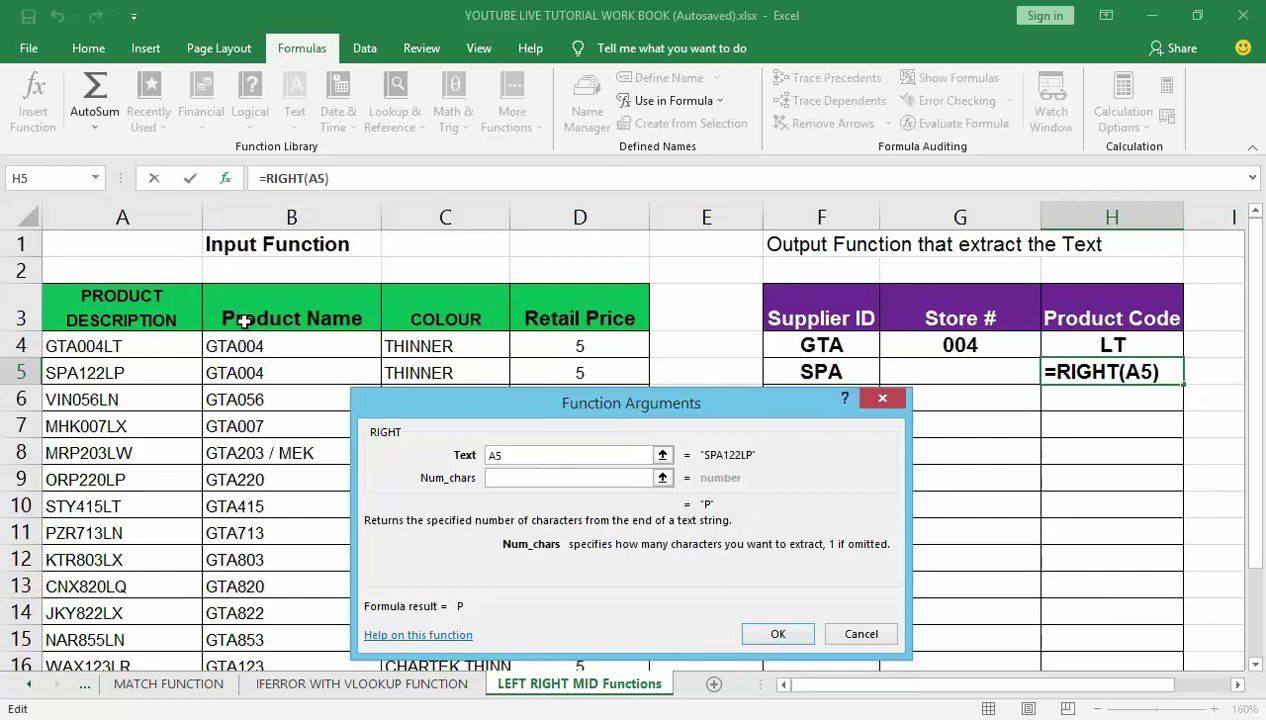
left_click(505, 482)
type("2")
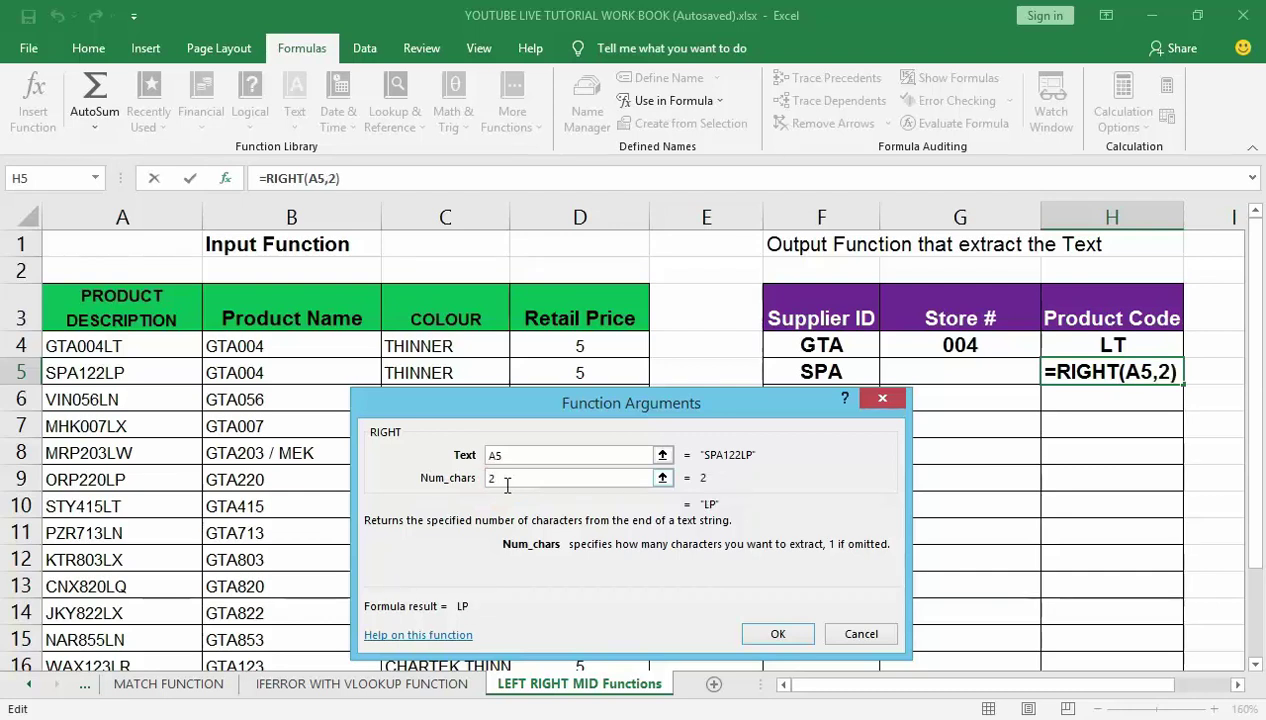
left_click(779, 634)
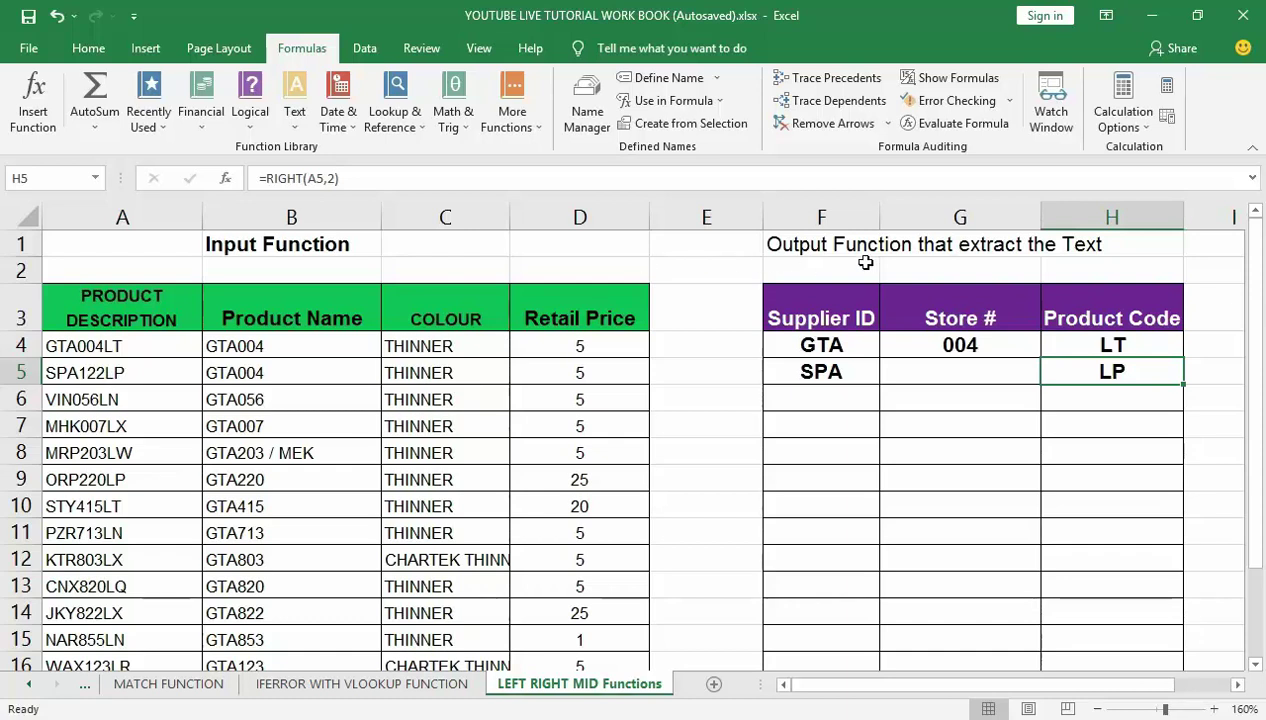
Step: Extract the store number in G5 with the MID function, using A5 as the text, start position 4 and 3 characters
left_click(963, 370)
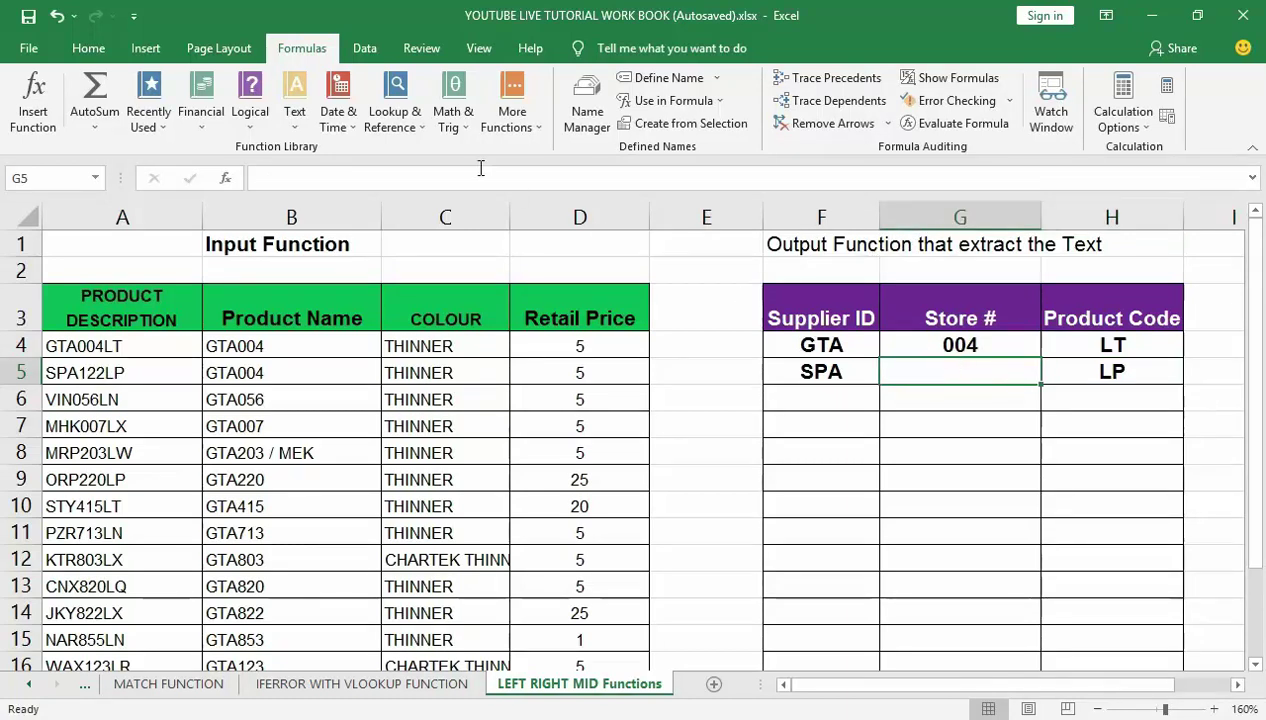
left_click(298, 98)
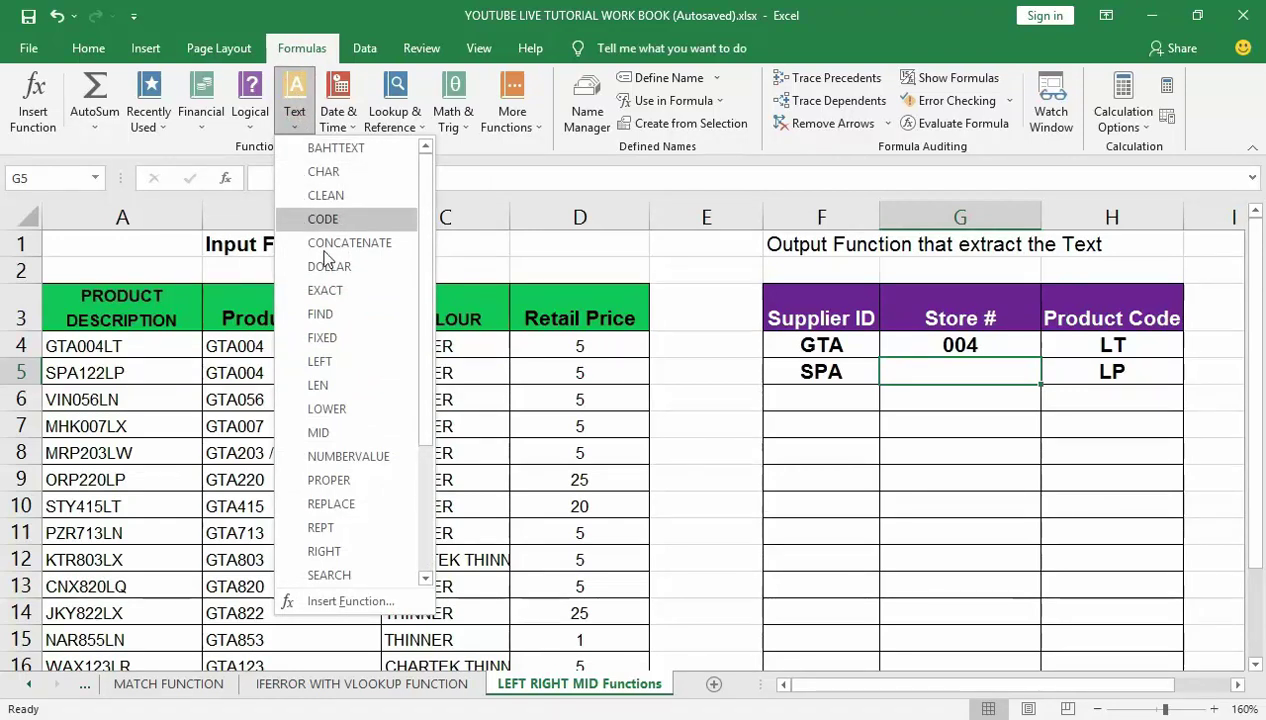
left_click(335, 433)
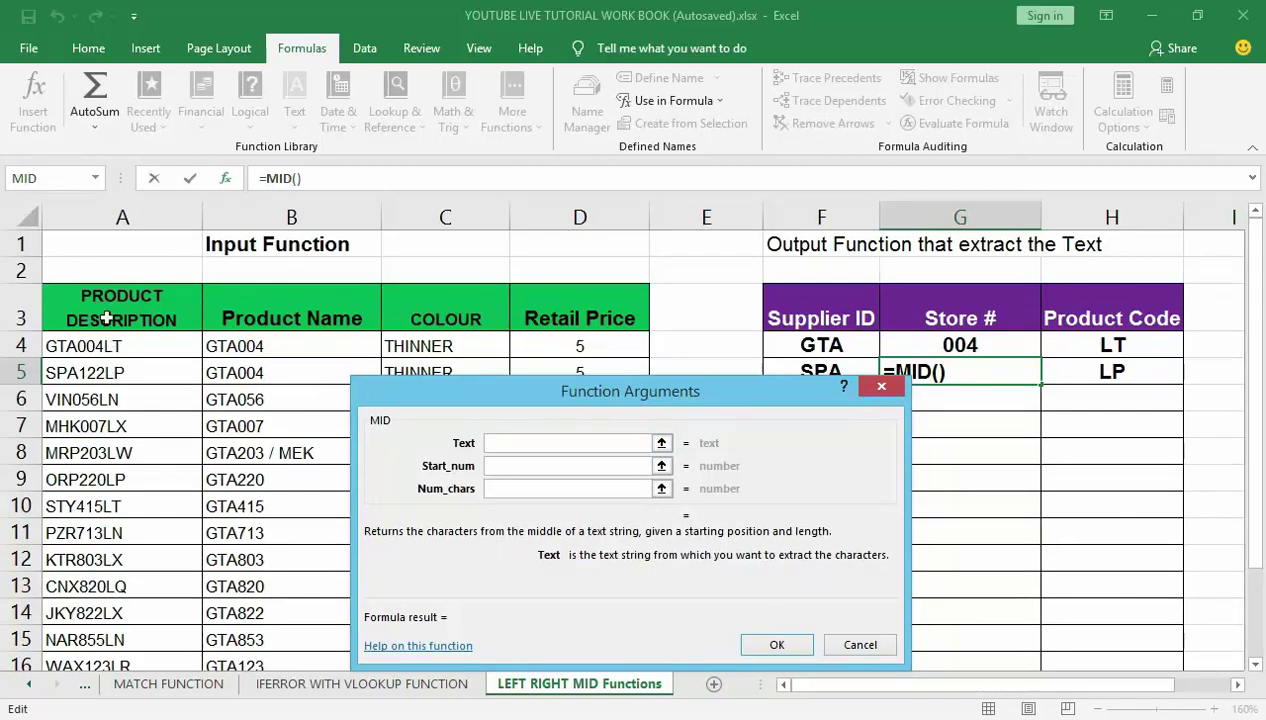
left_click(123, 373)
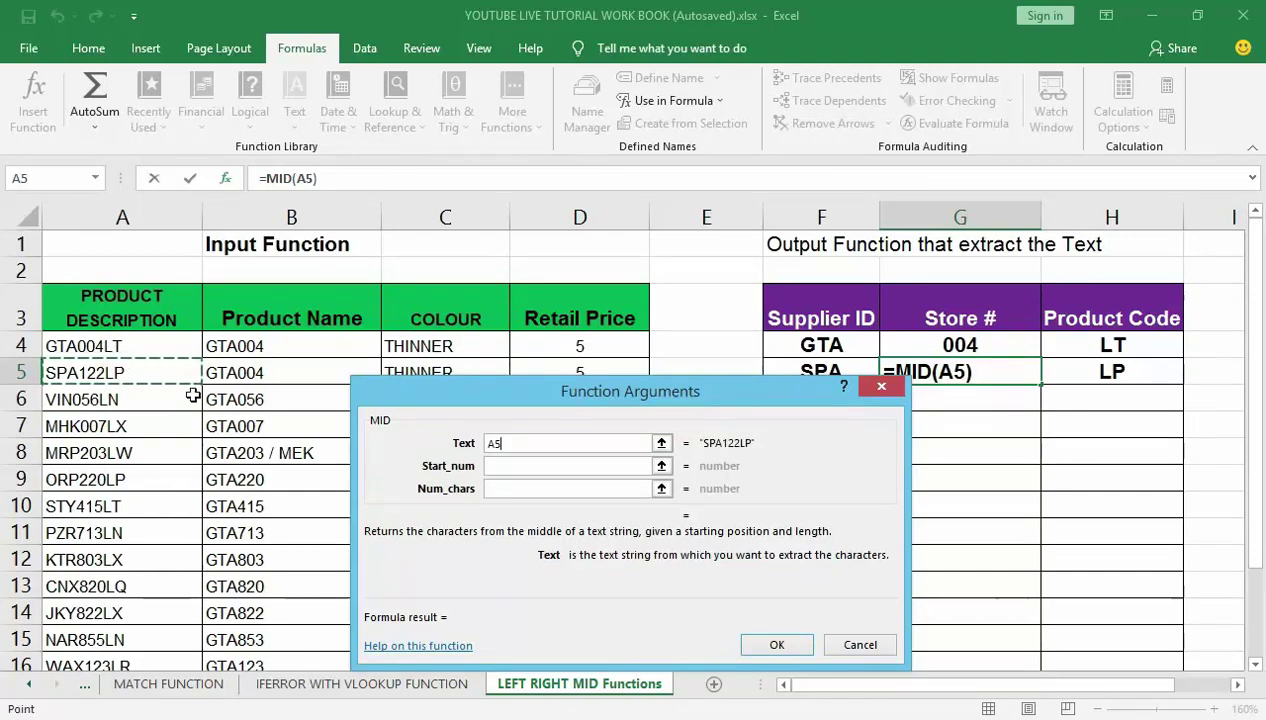
left_click(503, 466)
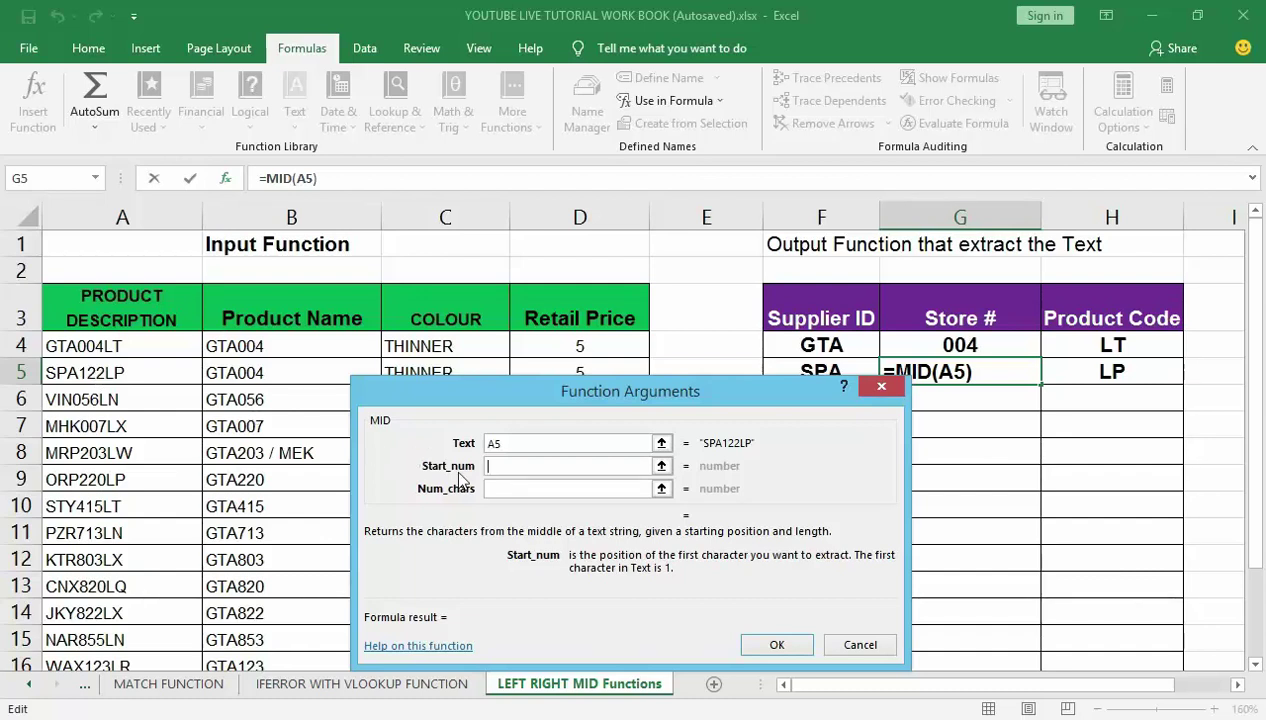
left_click(501, 461)
type("4")
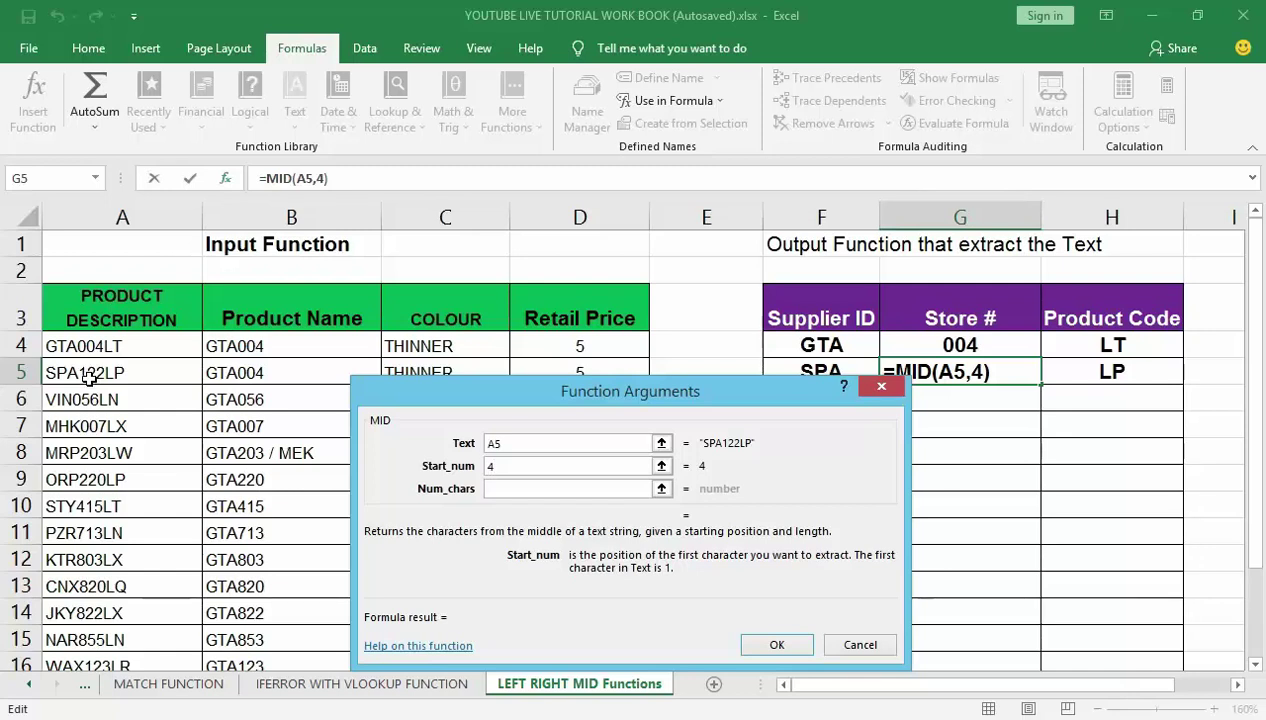
left_click(509, 488)
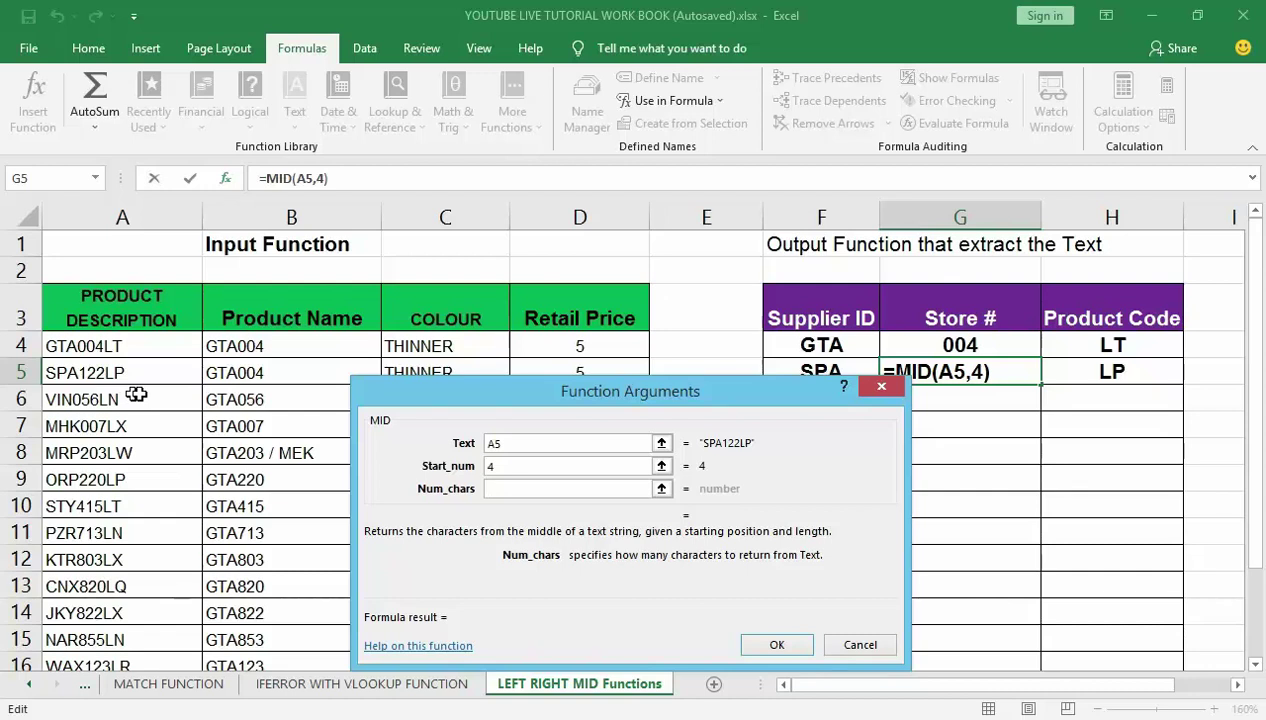
type("3")
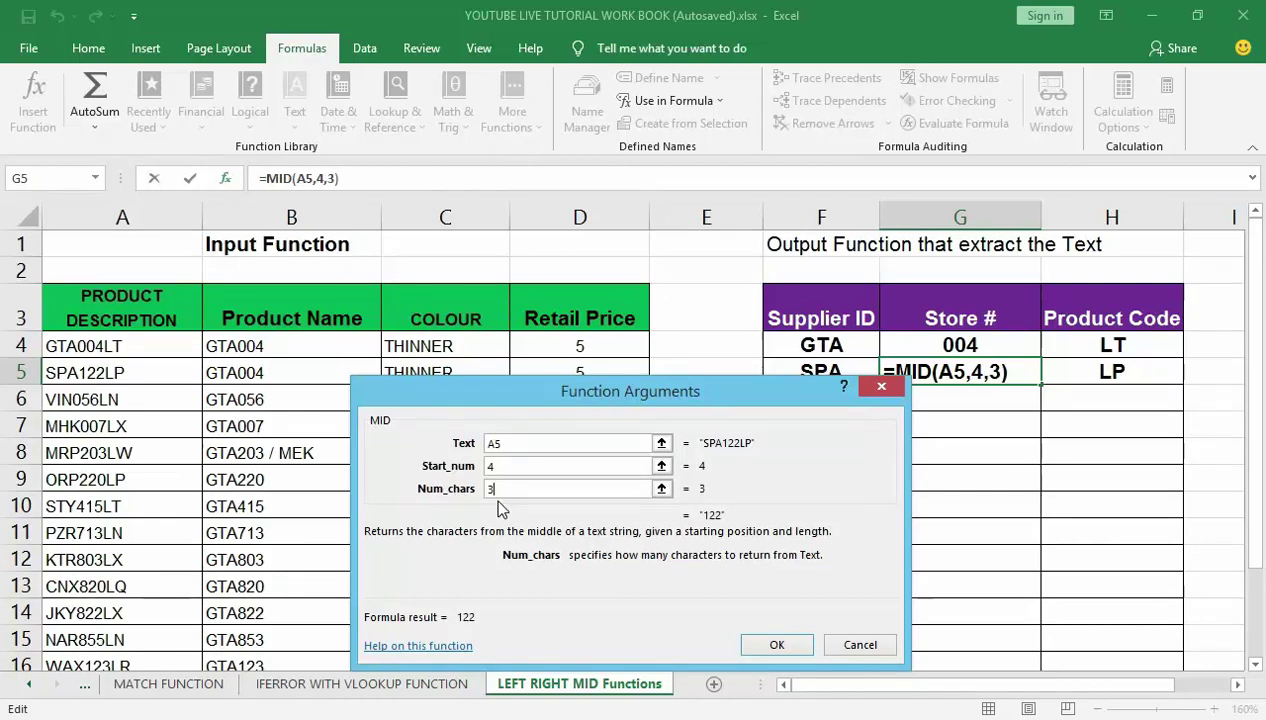
left_click(755, 638)
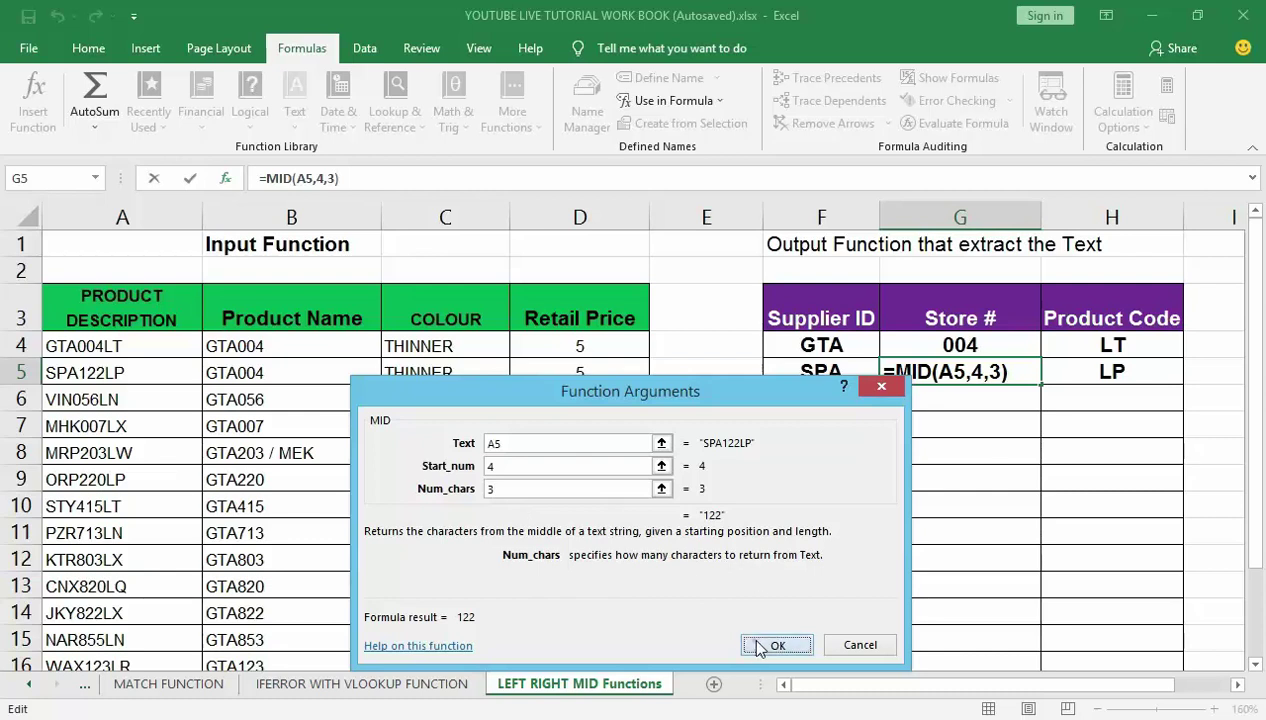